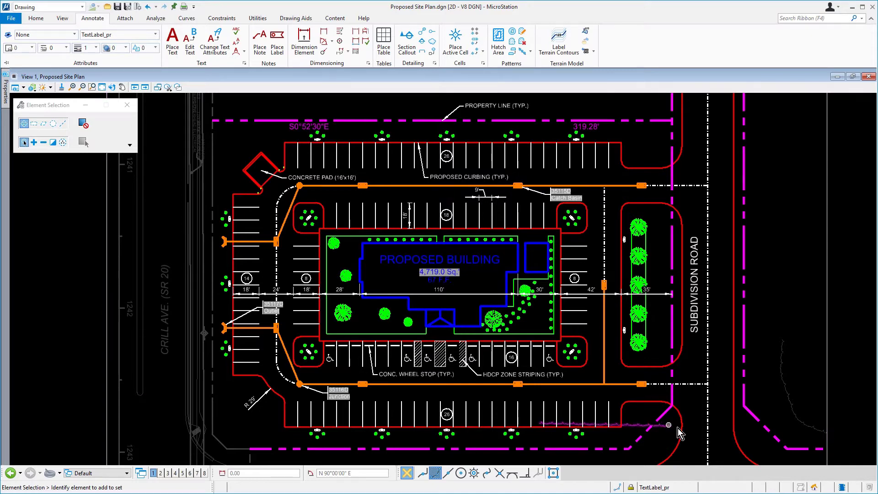
- Zoom and pan in on the rounded curb return at the lower-right road intersection
scroll(696, 427, "up", 5)
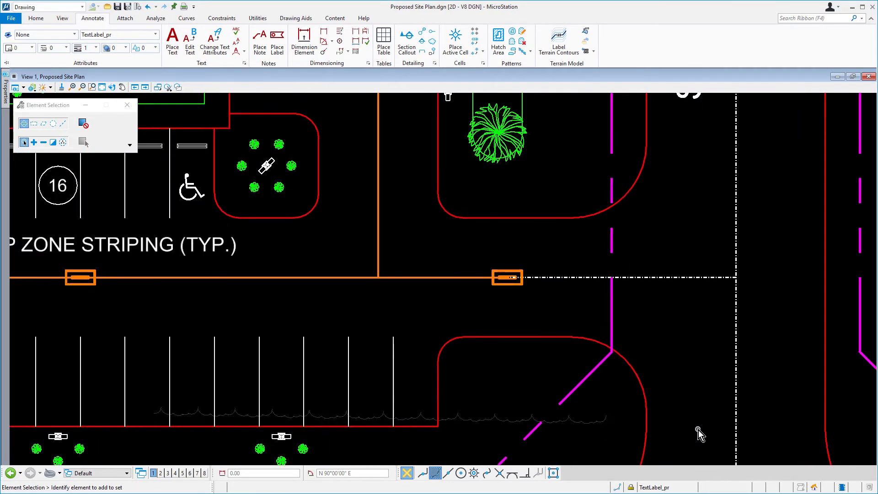
mouse_move(699, 430)
middle_mouse_down()
mouse_move(677, 417)
mouse_move(579, 406)
mouse_move(509, 415)
middle_mouse_up()
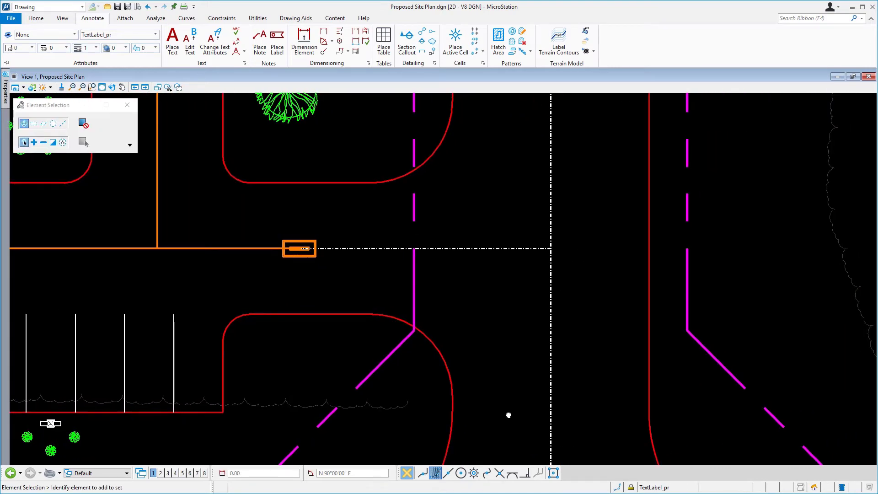
- Start Place Note with Civil Site Labels dimension style, Terminator start and association enabled
left_click(266, 50)
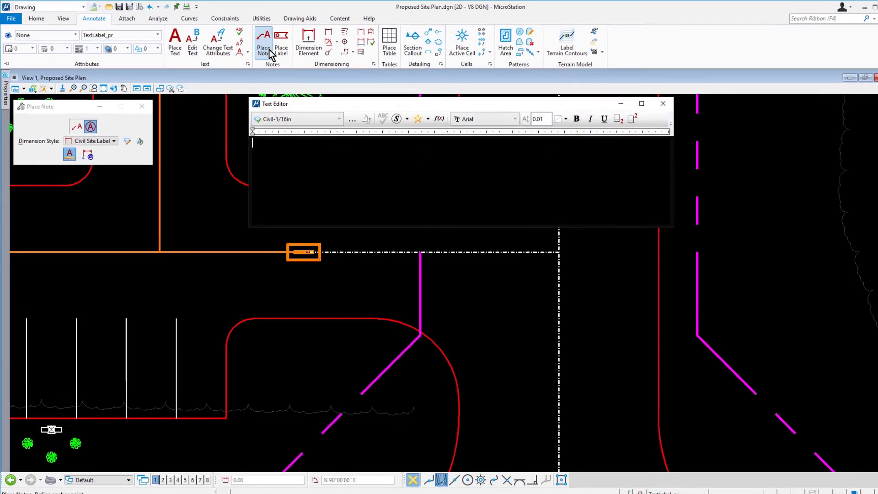
left_click(160, 151)
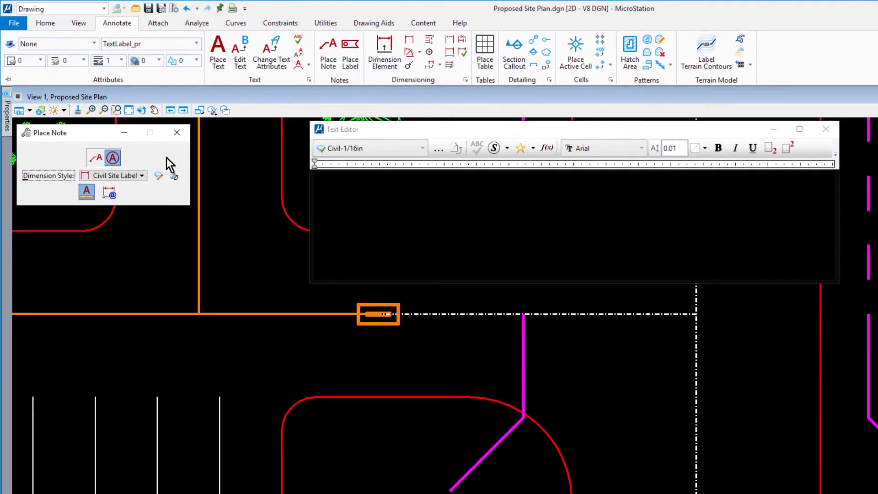
left_click(95, 159)
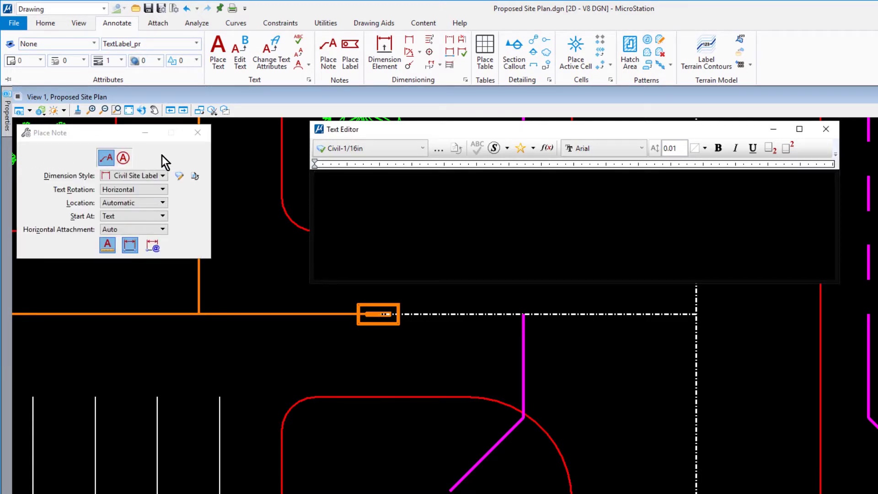
left_click(160, 173)
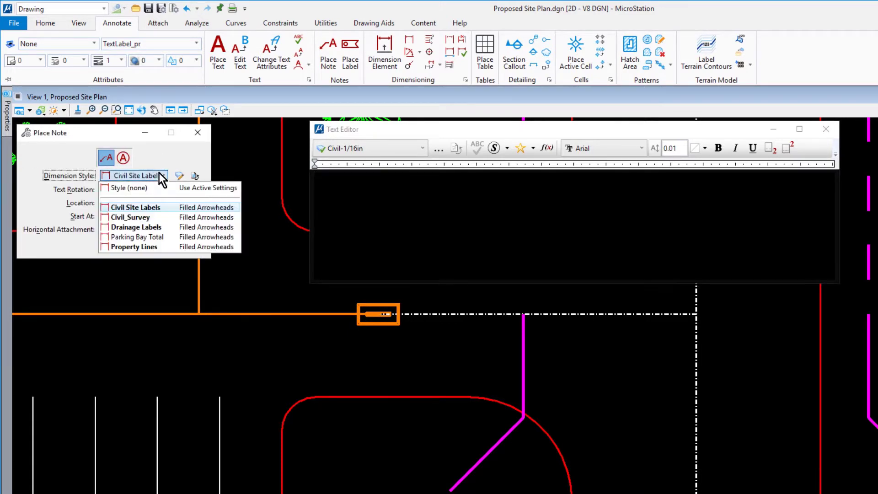
left_click(167, 209)
left_click(164, 216)
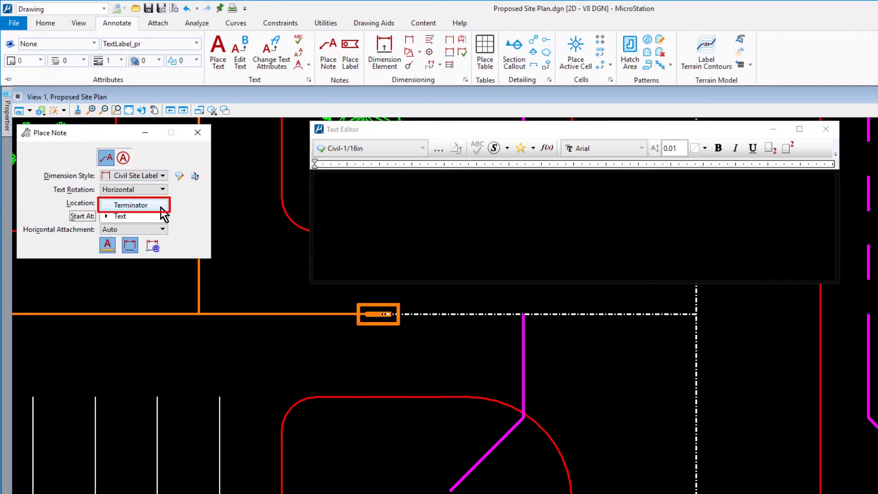
left_click(161, 208)
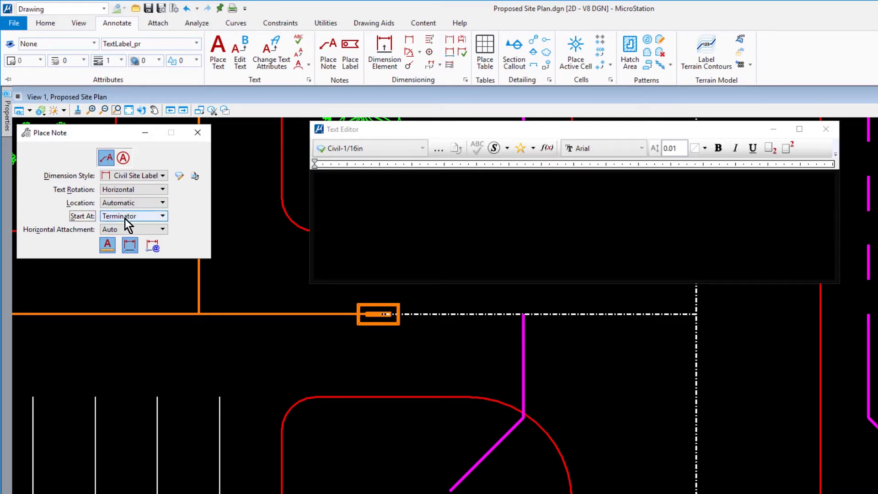
left_click(130, 246)
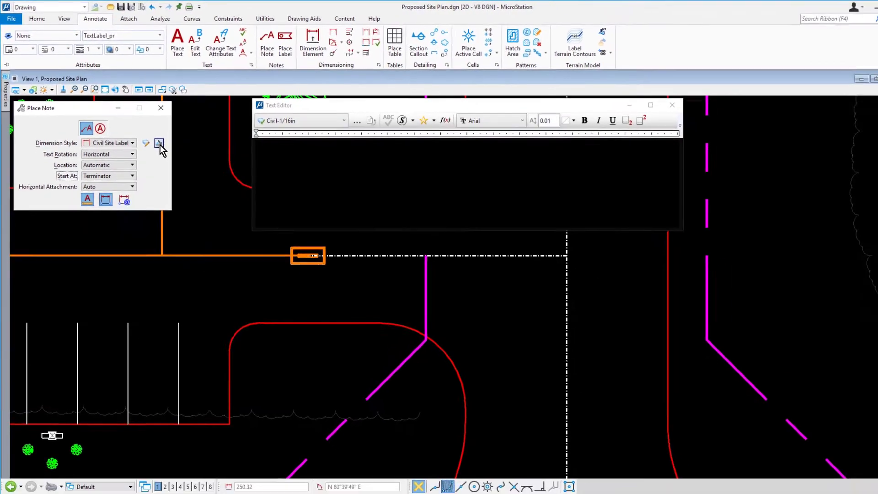
- Switch the Text Editor's text style to Civil-Site Labels
left_click(318, 119)
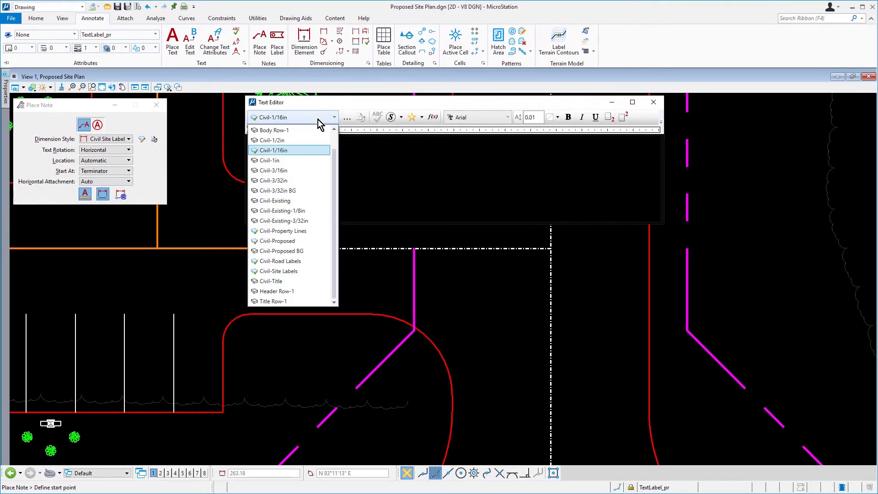
left_click(308, 271)
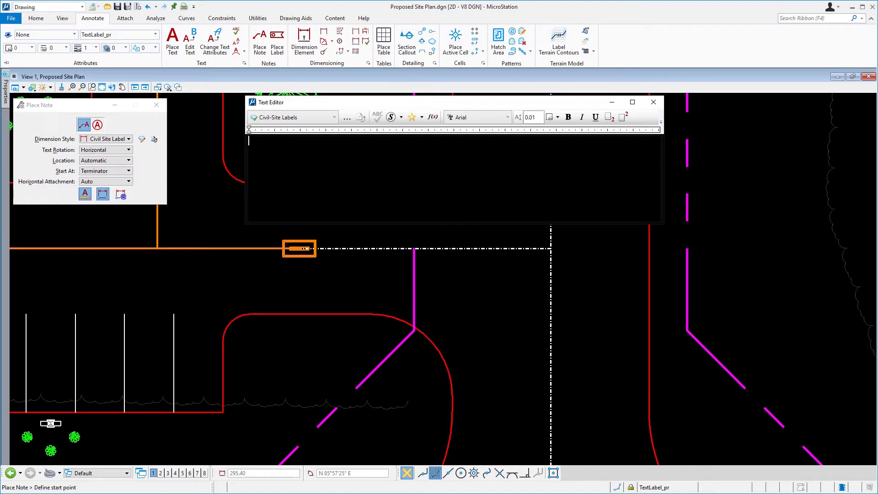
- Insert an Element Properties field and identify the curb arc as its source
left_click(432, 121)
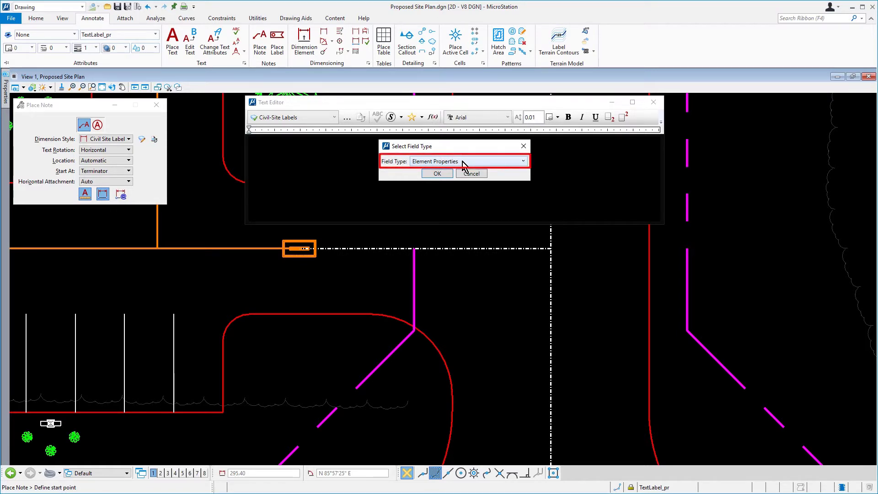
left_click(438, 173)
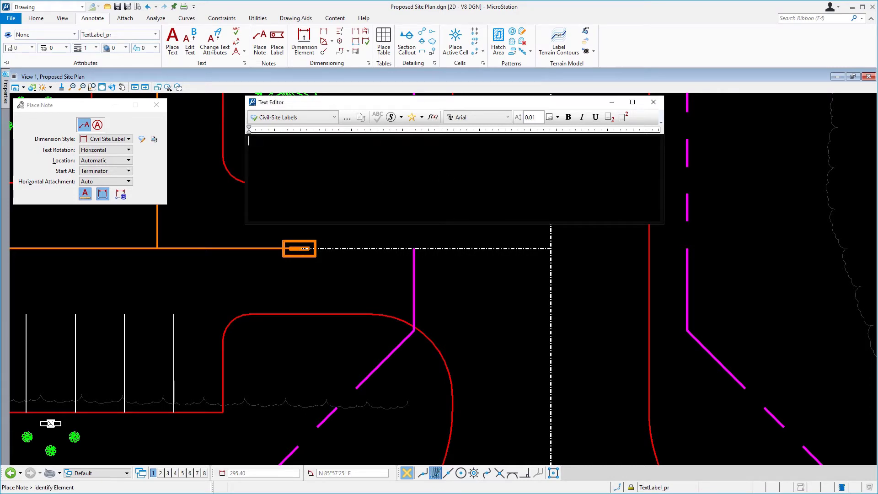
left_click(436, 348)
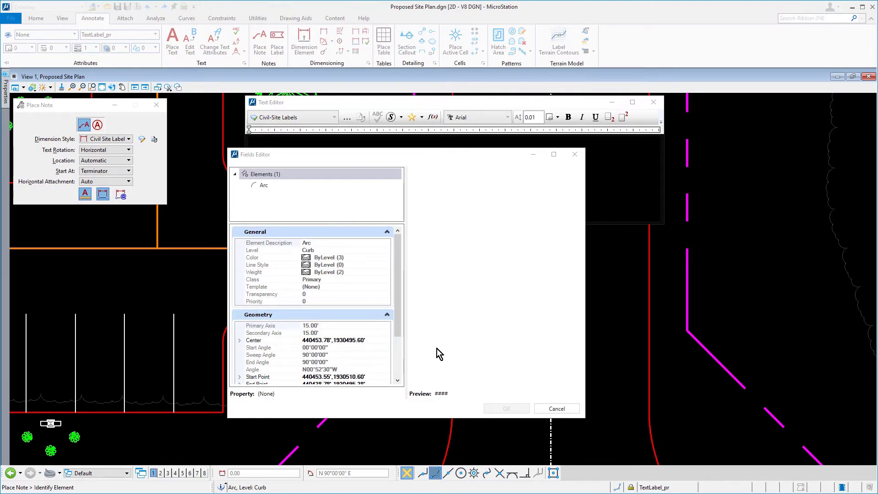
- Insert the arc's Primary Axis field with accuracy 0 and prefix R, reading R 15'
left_click(363, 325)
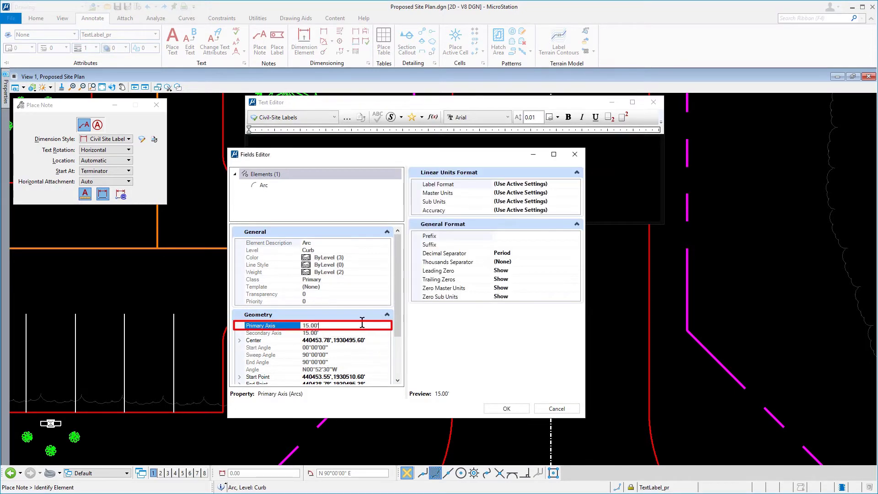
key("Return")
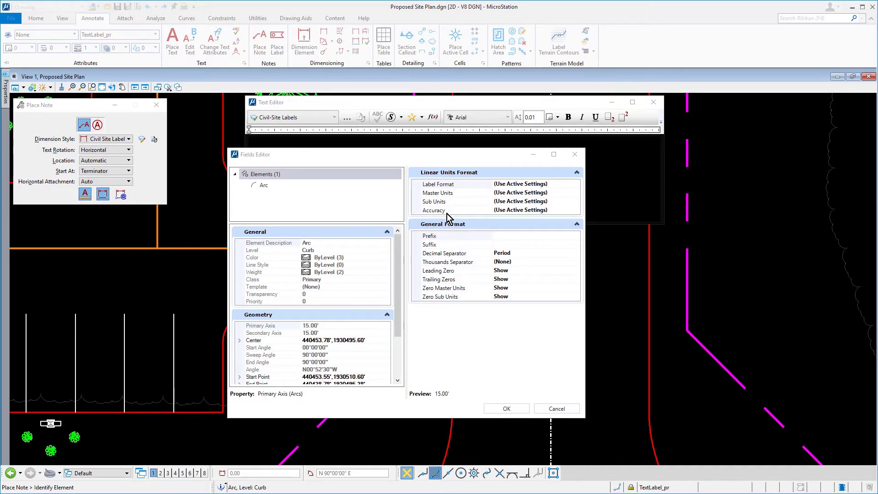
left_click(578, 213)
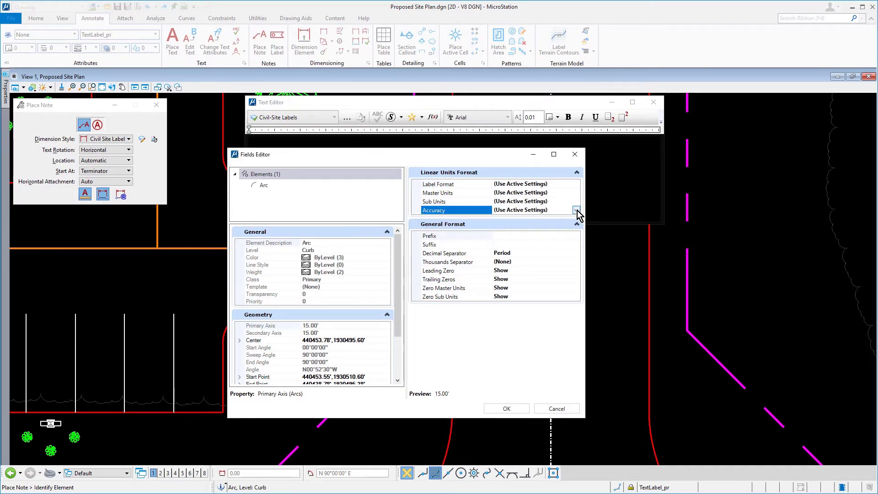
left_click(577, 211)
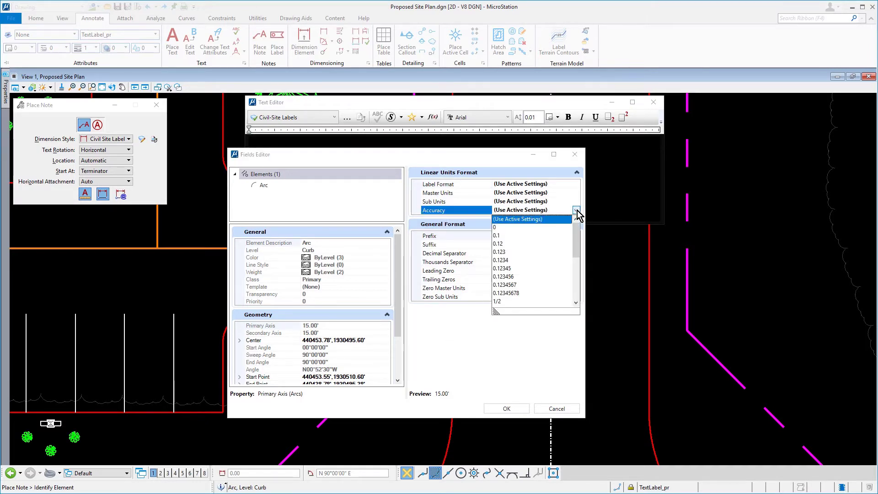
left_click(510, 229)
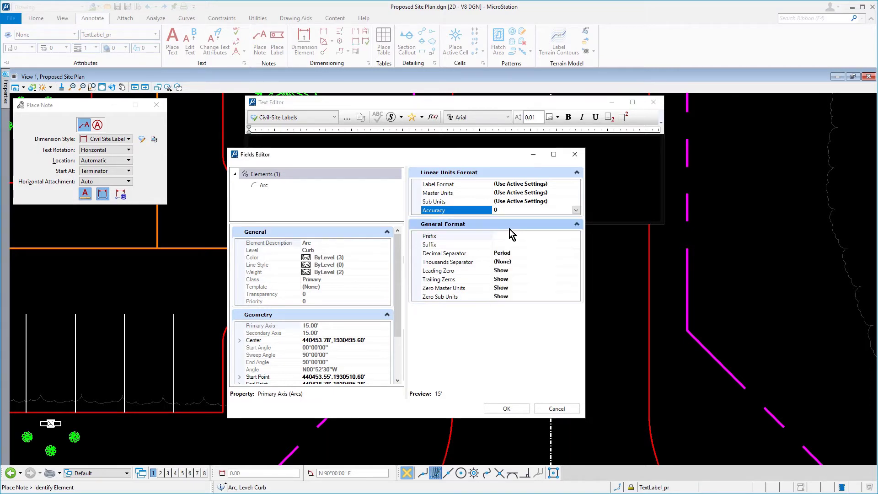
left_click(516, 238)
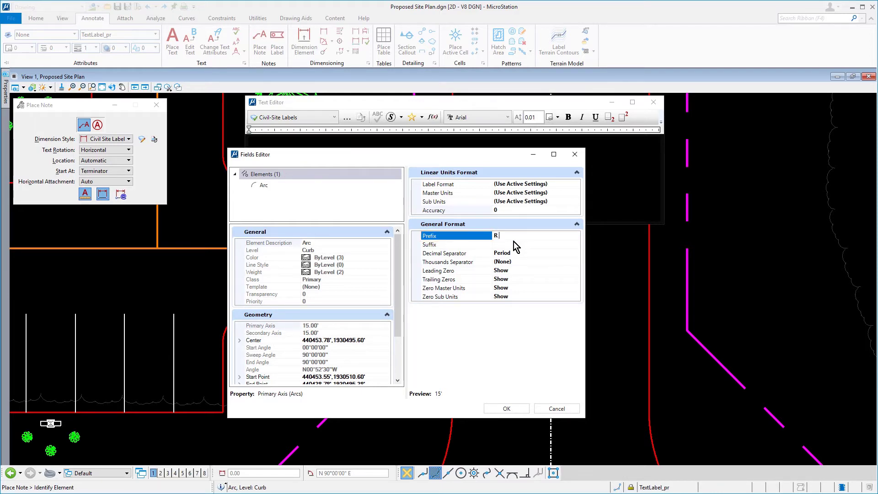
left_click(514, 241)
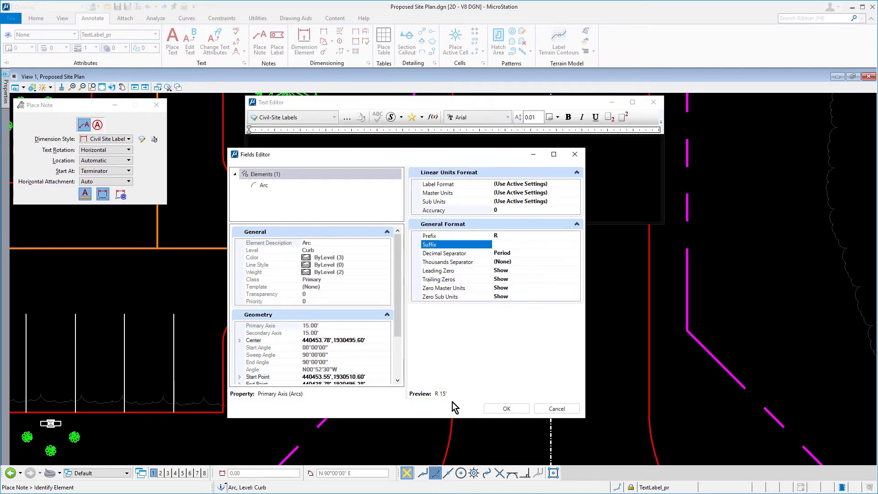
left_click(493, 408)
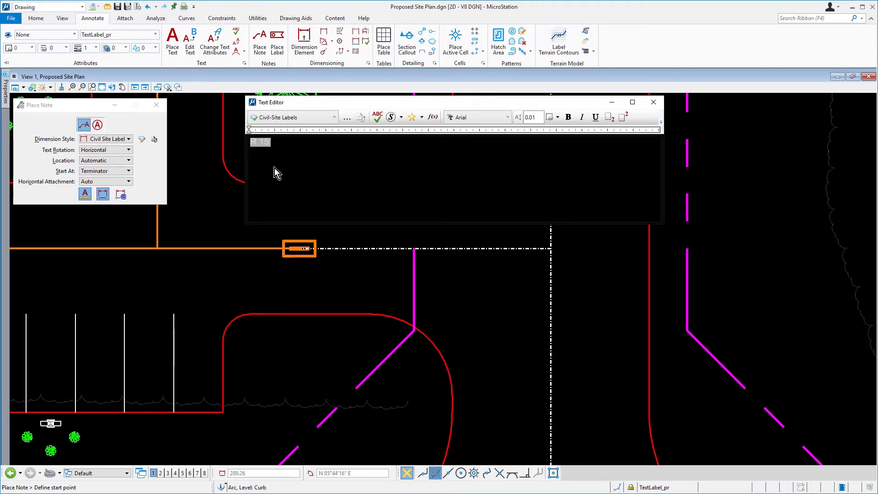
- Save the R 15' field text as a new text favorite via its context menu
right_click(265, 144)
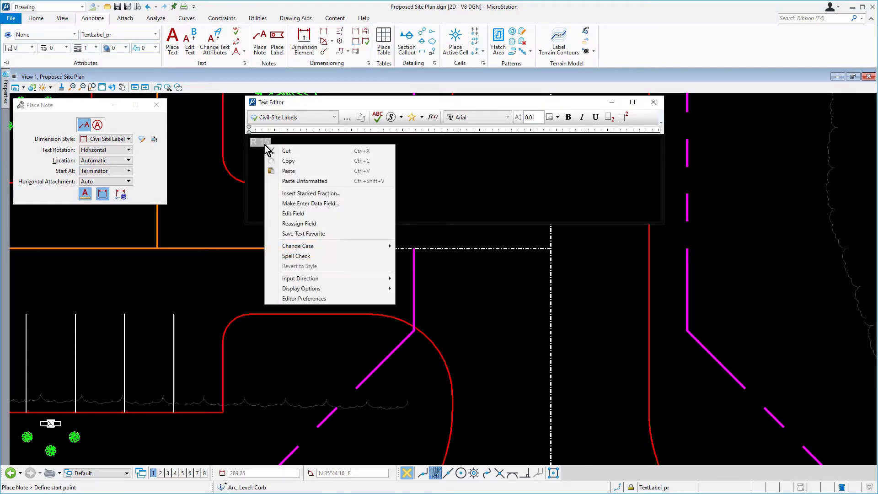
left_click(334, 235)
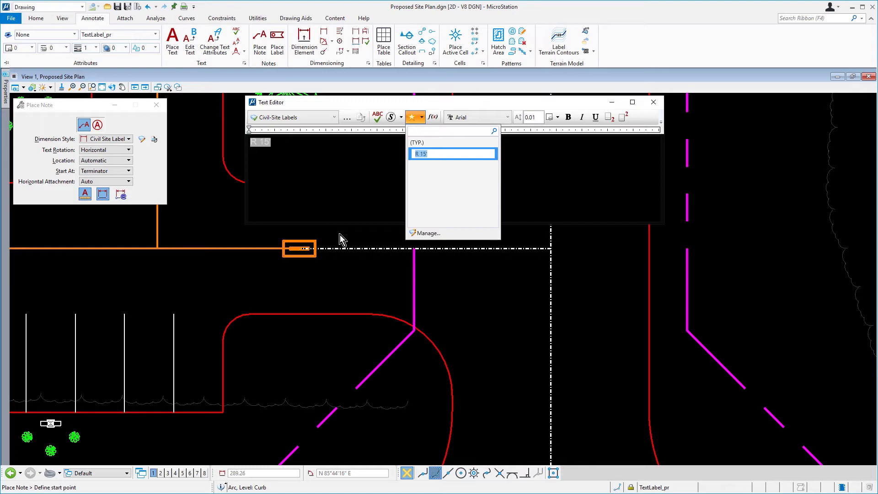
- Rename the R 15' favorite under Proposed Site Plan.dgn to 'Radial Dim' and save it
left_click(446, 234)
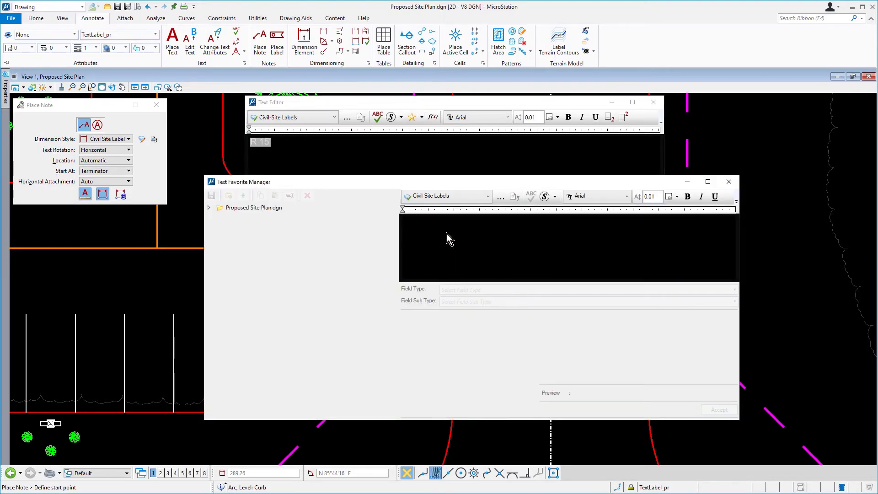
left_click(208, 213)
left_click(209, 209)
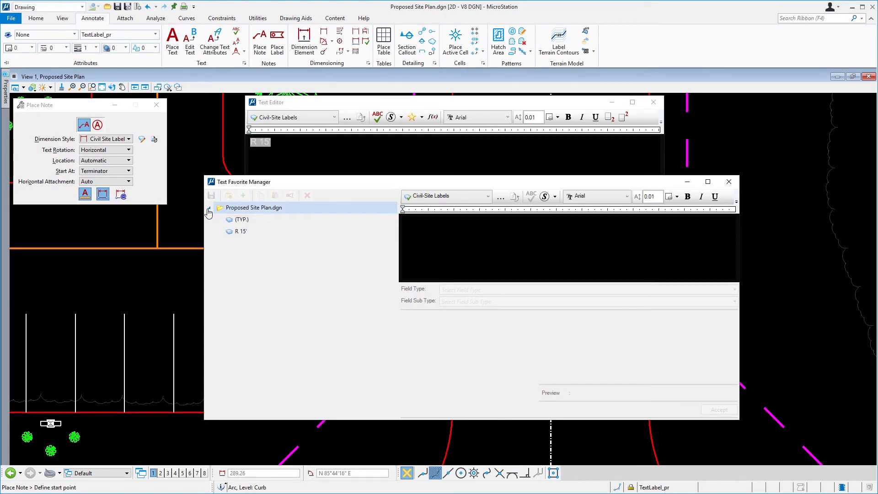
left_click(261, 234)
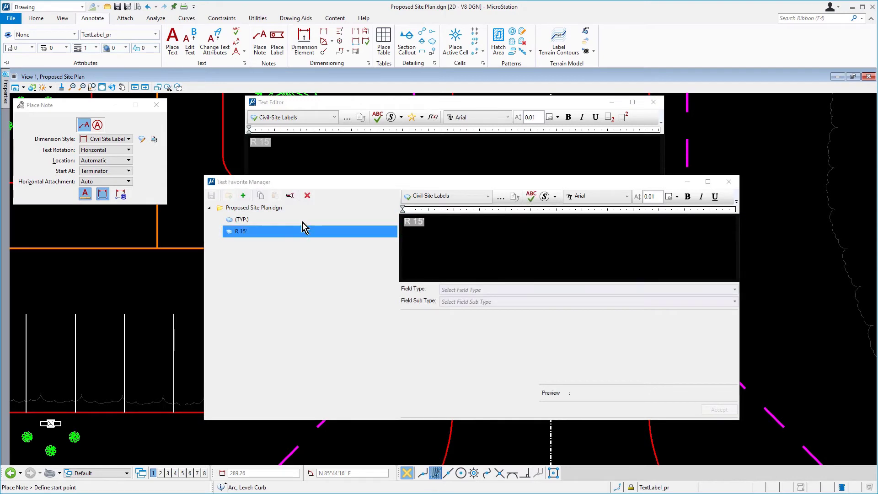
left_click(289, 197)
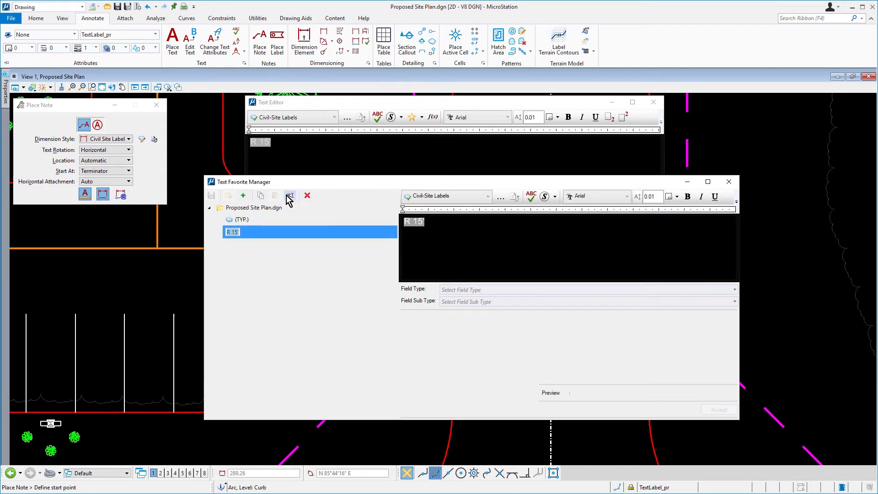
type("Radial Dim")
key("Tab")
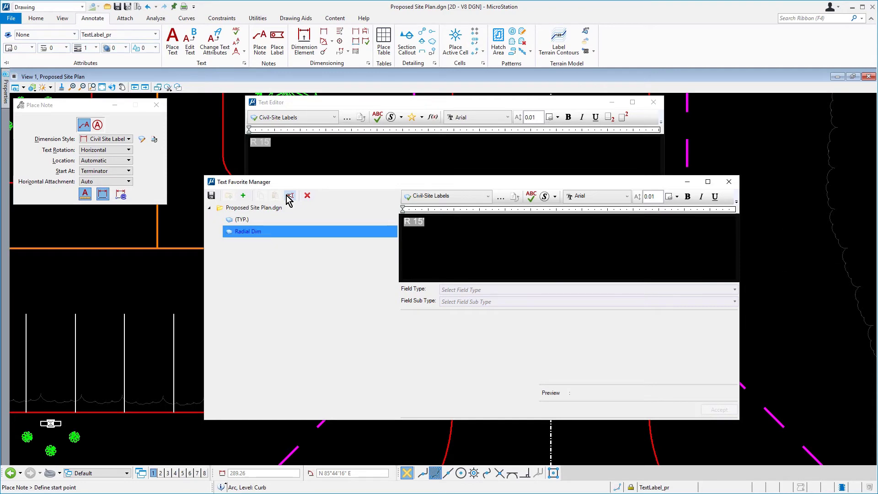
left_click(210, 197)
left_click(730, 184)
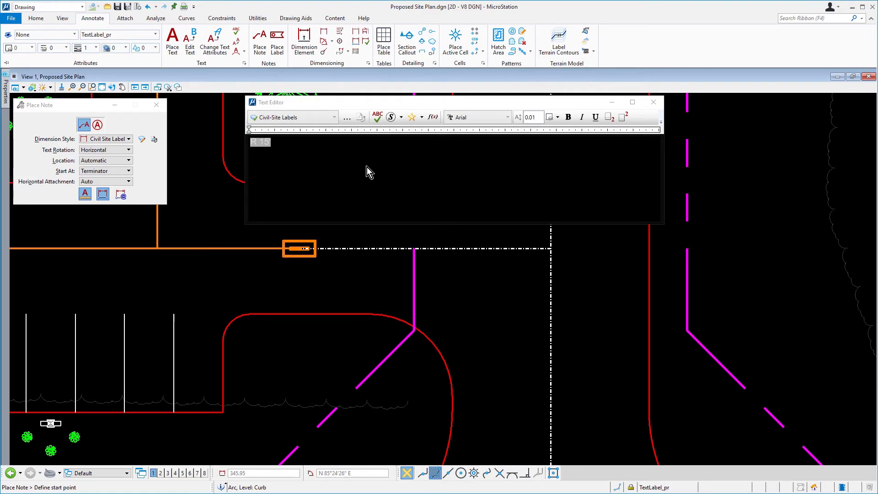
- Append the (TYP.) favorite and place the R 15' (TYP.) note with its leader on the curb arc
left_click(423, 119)
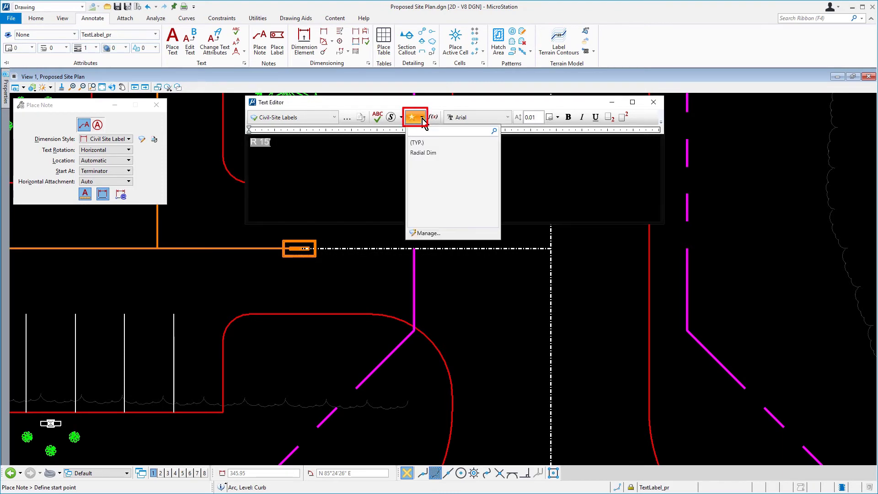
left_click(443, 142)
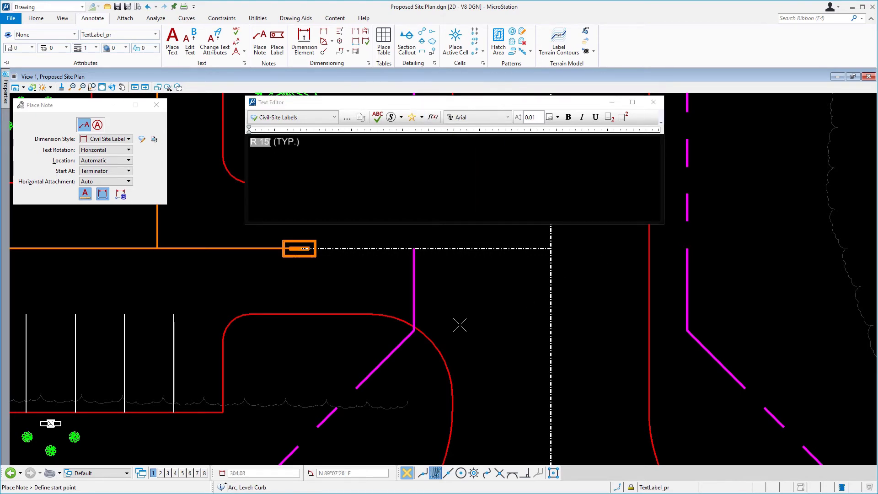
left_click(428, 339)
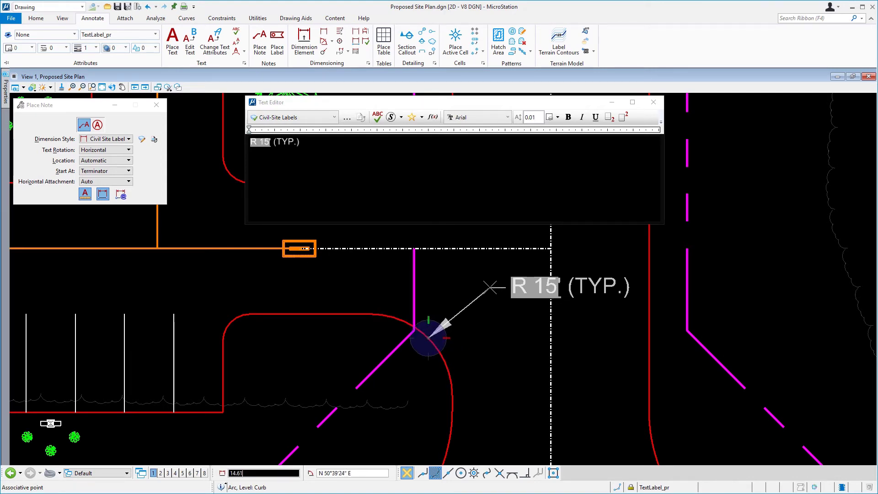
left_click(490, 287)
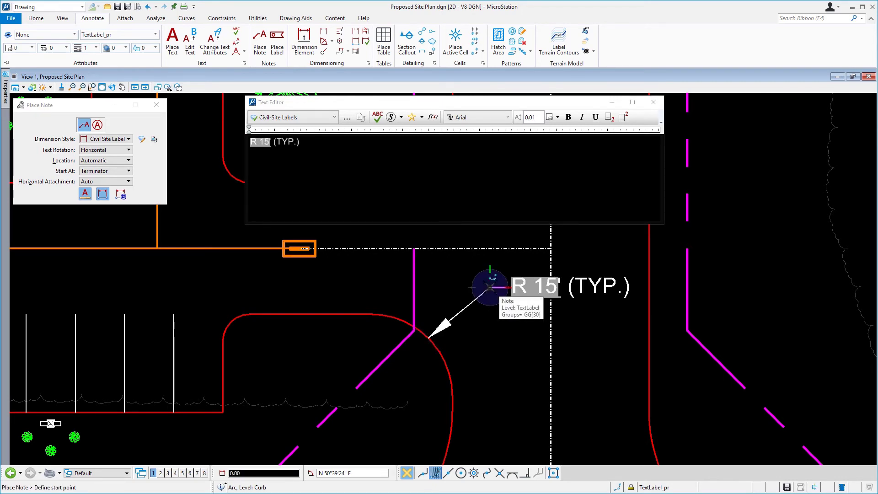
right_click(523, 334)
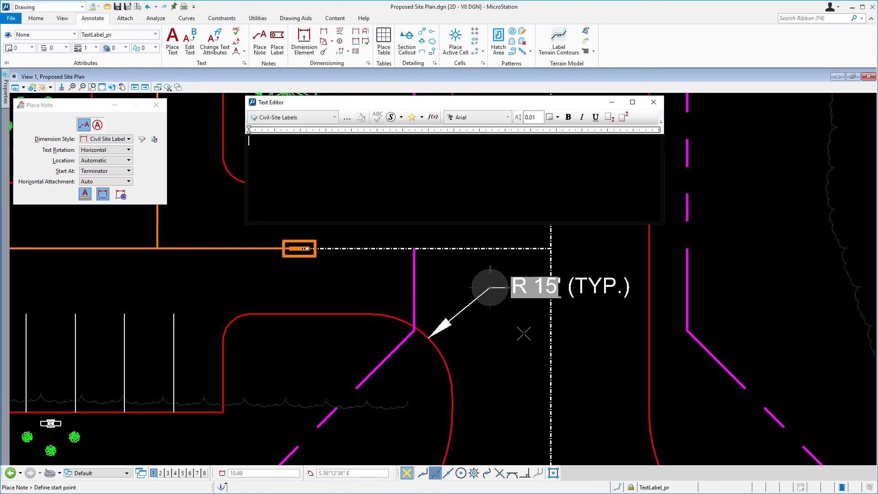
- Zoom out, pan, and zoom in on the small curb corner above the Catch Basin note
scroll(524, 334, "down", 8)
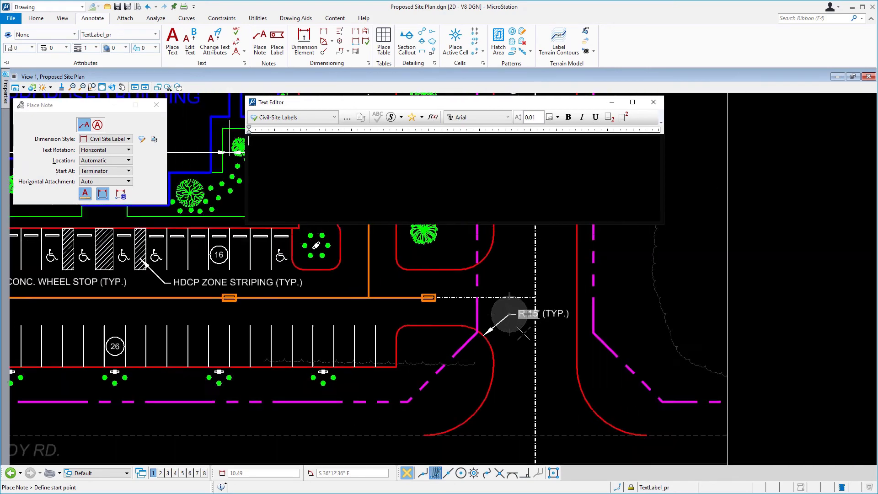
middle_click_drag(516, 323, 598, 453)
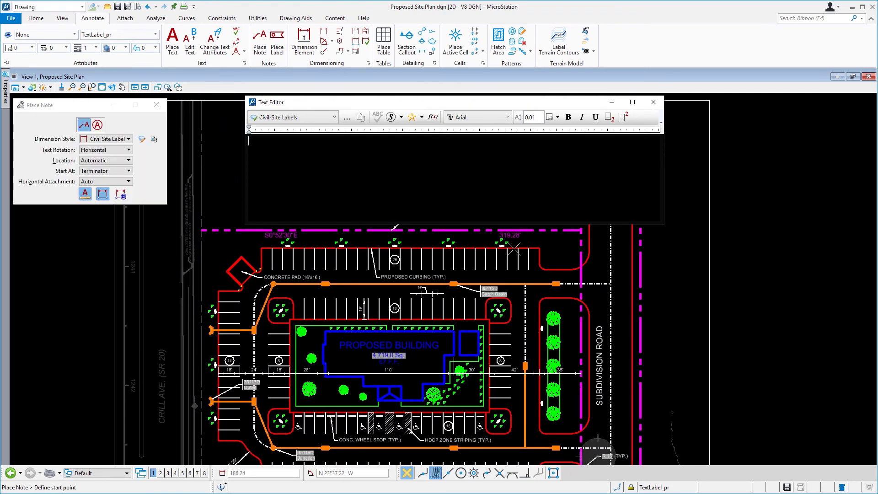
scroll(538, 240, "up", 3)
scroll(563, 289, "up", 5)
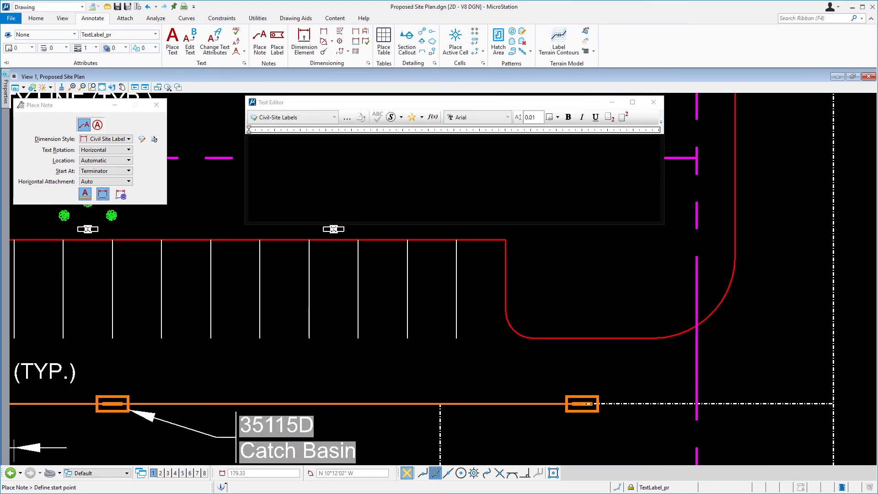
- Insert the Radial Dim and (TYP.) favorites, then place the R 5' (TYP.) note on the small curb arc
left_click(421, 120)
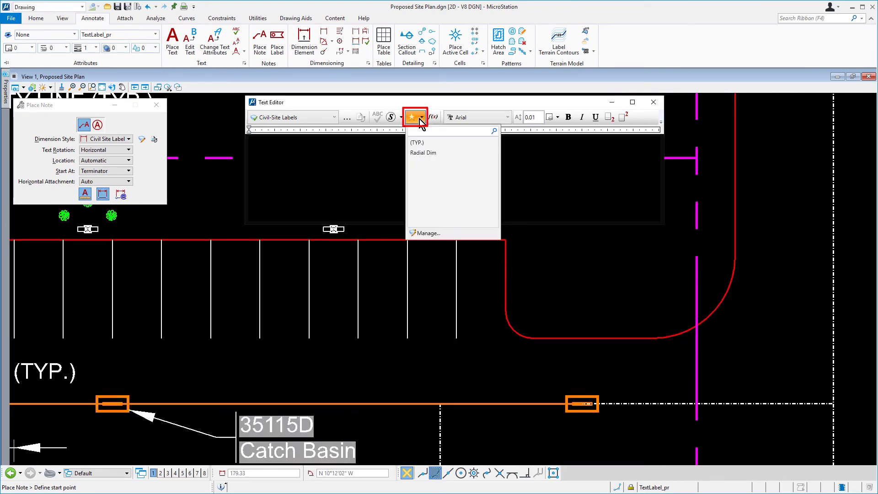
left_click(437, 151)
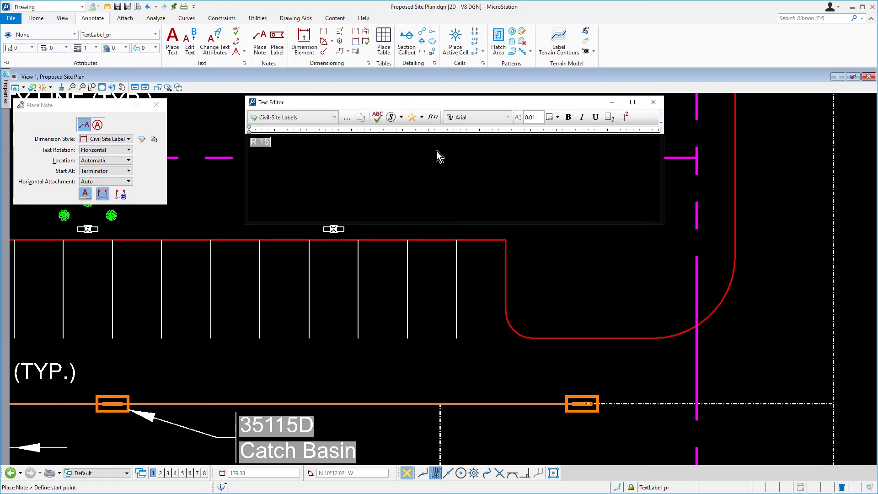
left_click(421, 118)
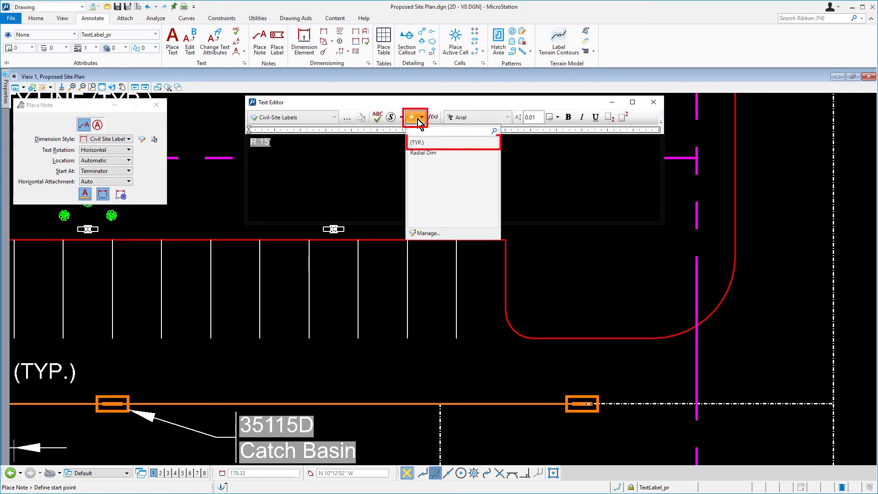
left_click(424, 144)
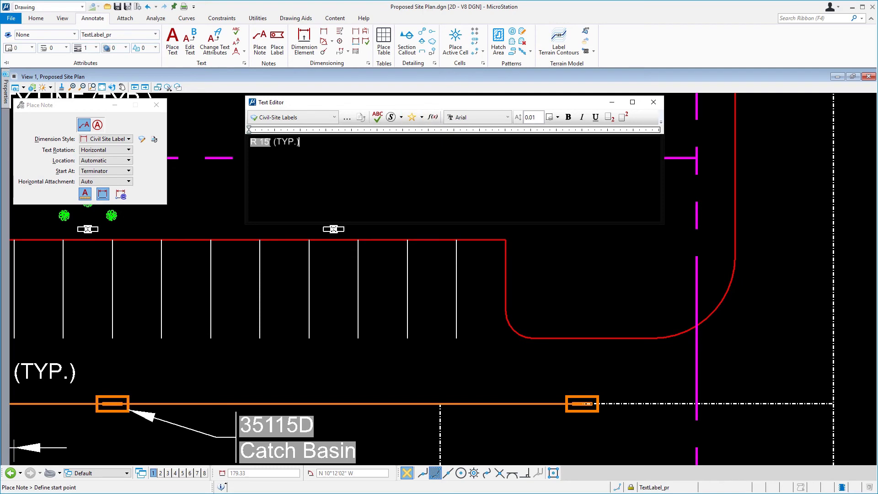
left_click(509, 329)
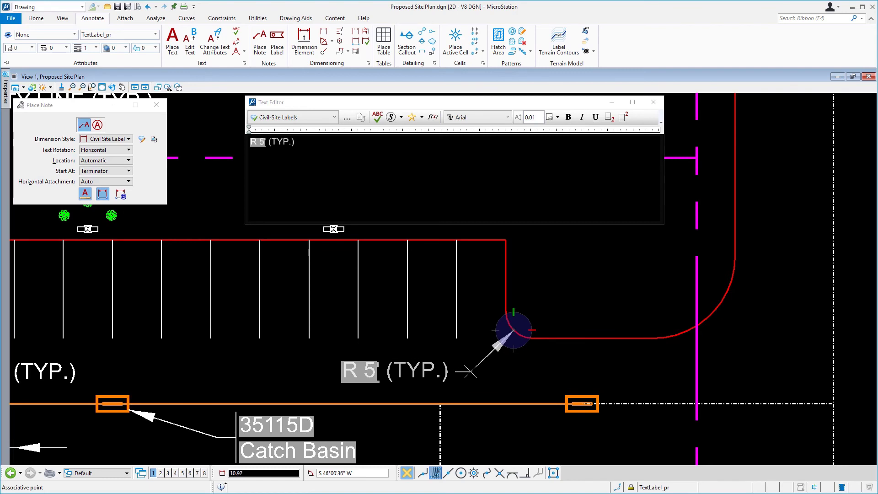
left_click(470, 372)
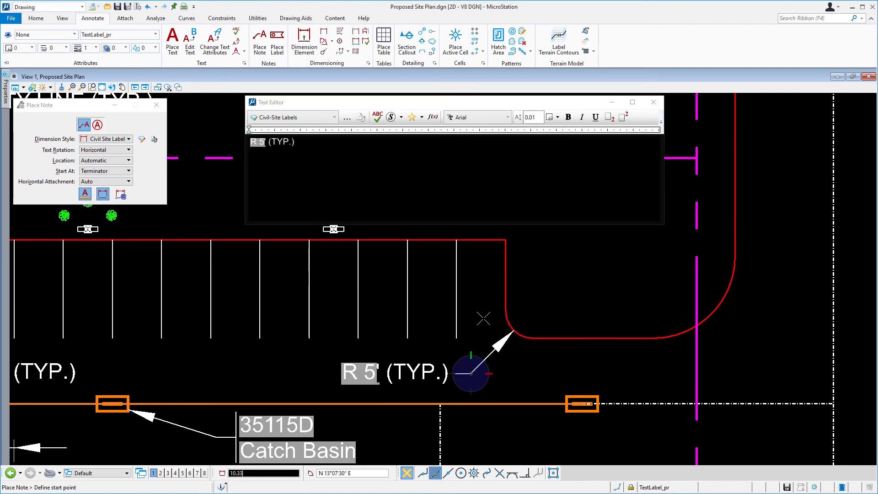